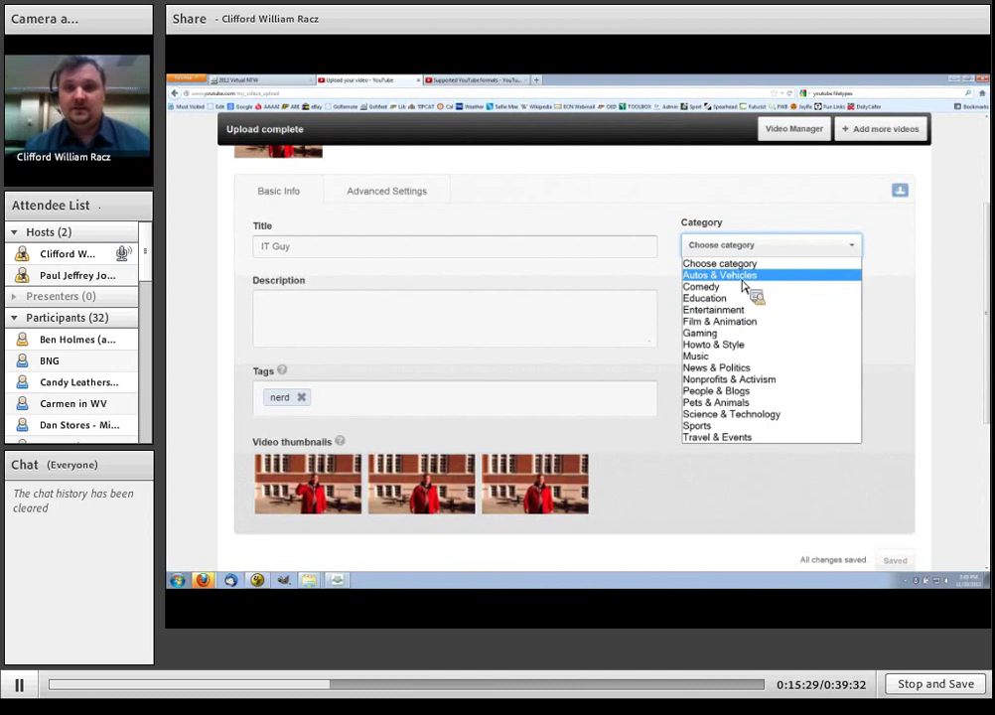
Set the IT Guy video's category to People & Blogs and save the changes.
click(744, 393)
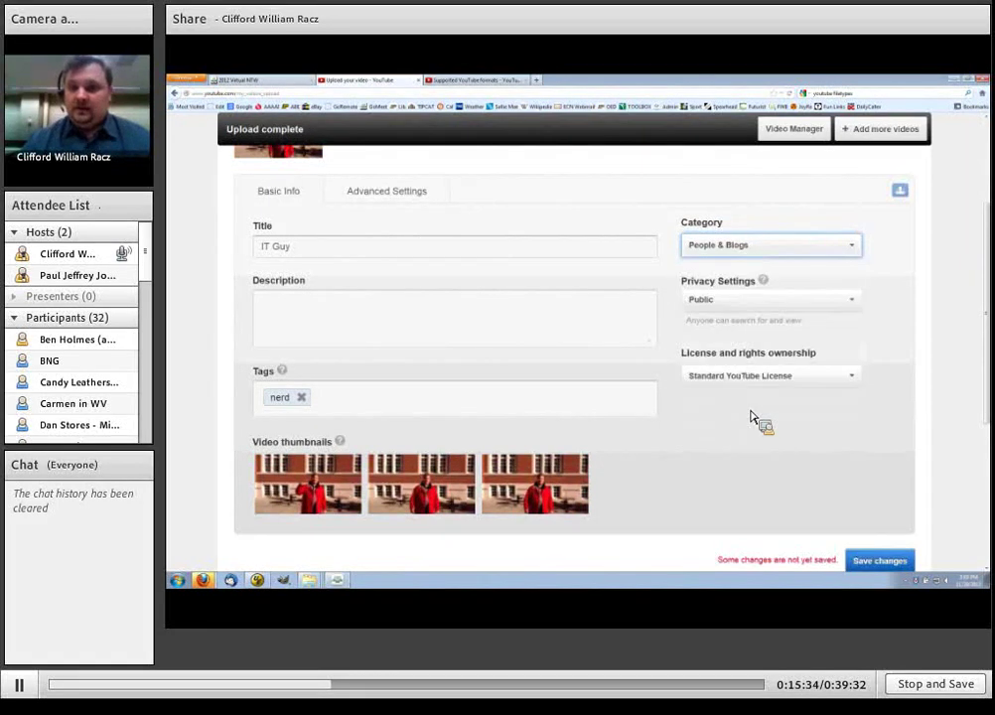
click(879, 564)
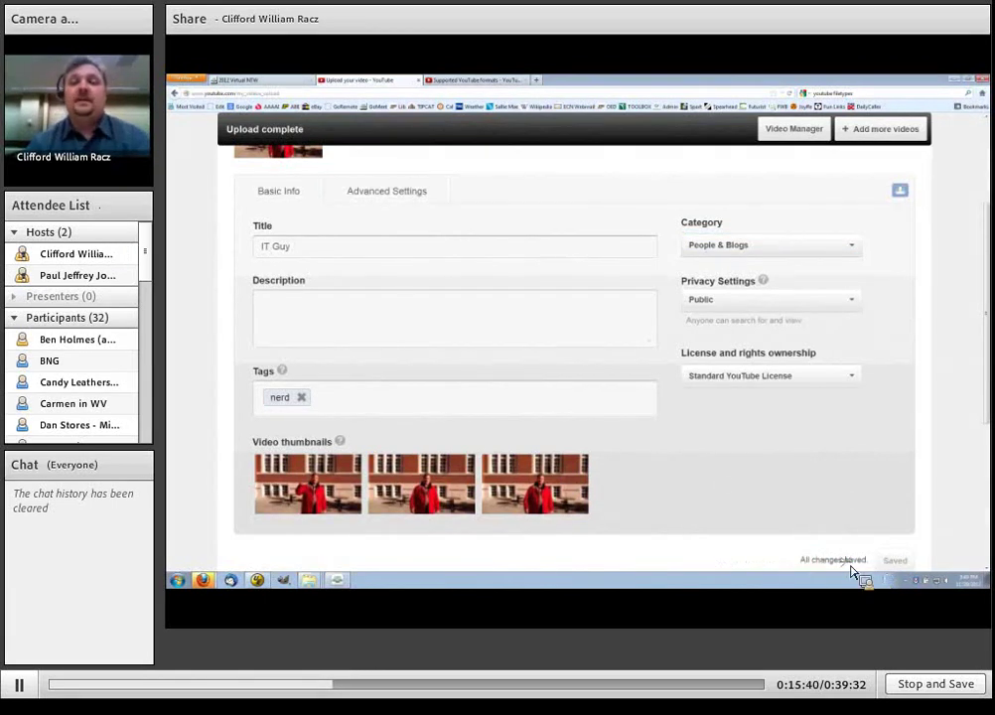
triple_click(873, 566)
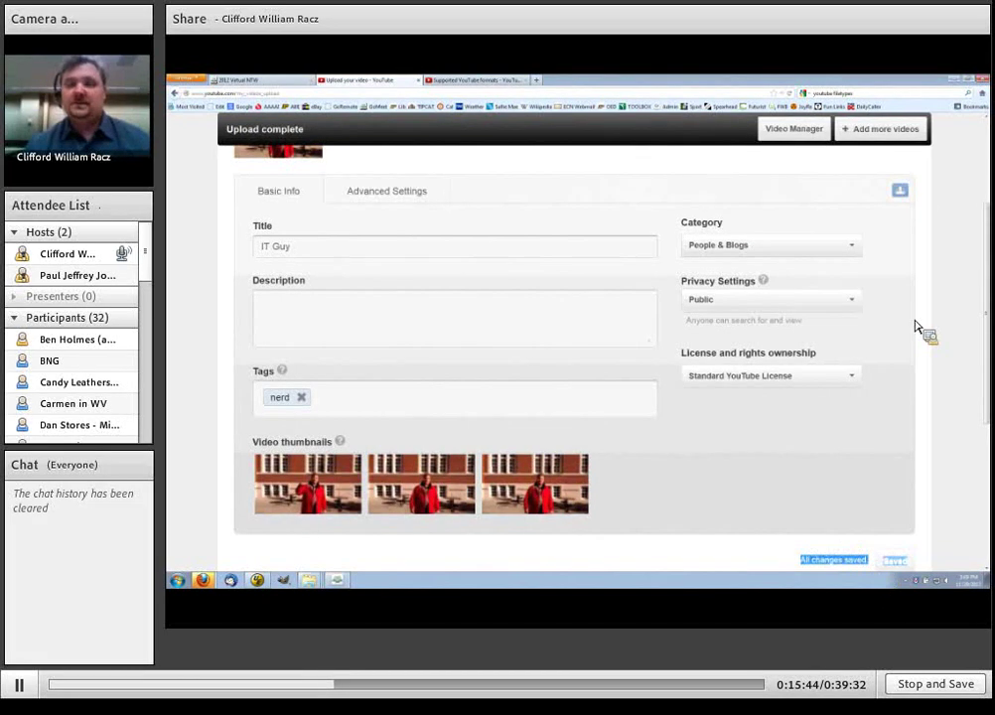
Go to the Video Manager's uploads list and open the IT Guy video.
scroll(918, 327, up, 3)
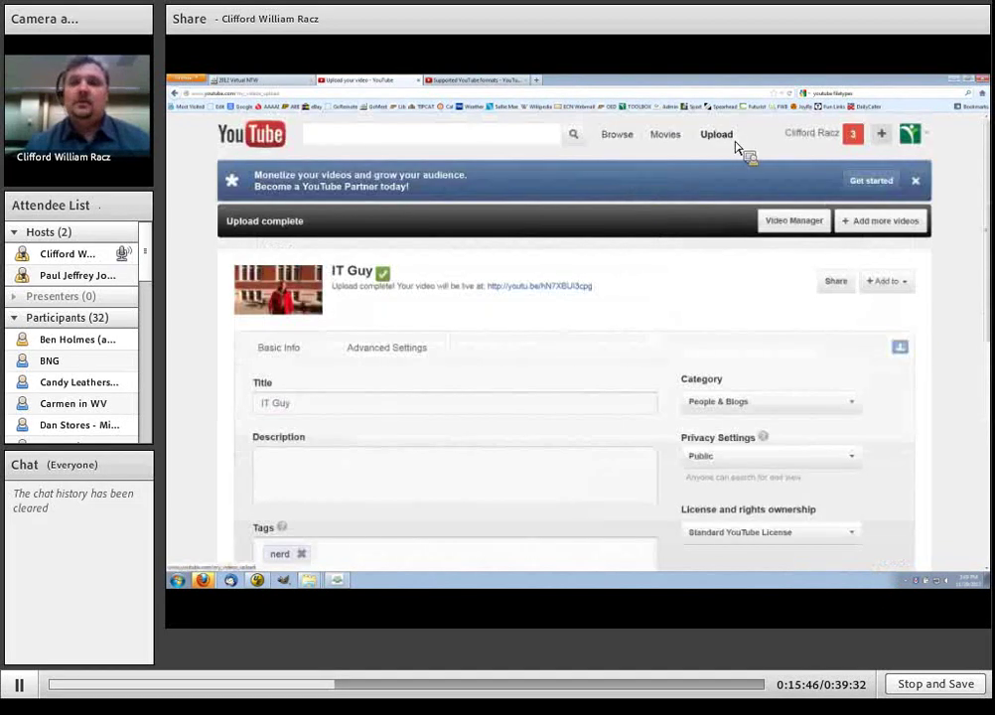
click(824, 137)
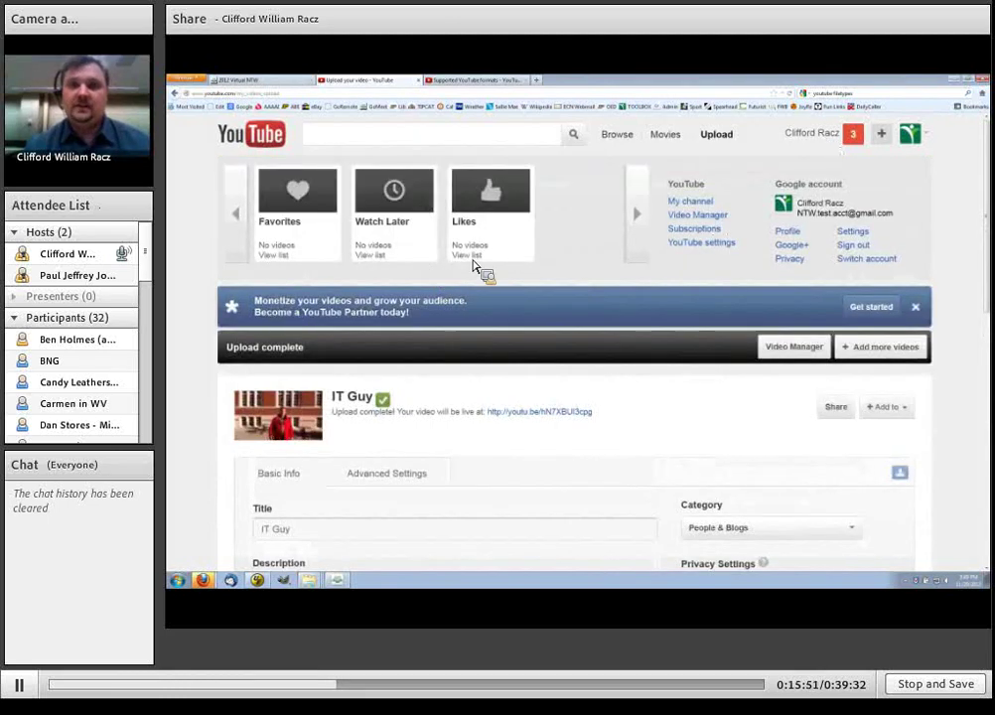
click(698, 217)
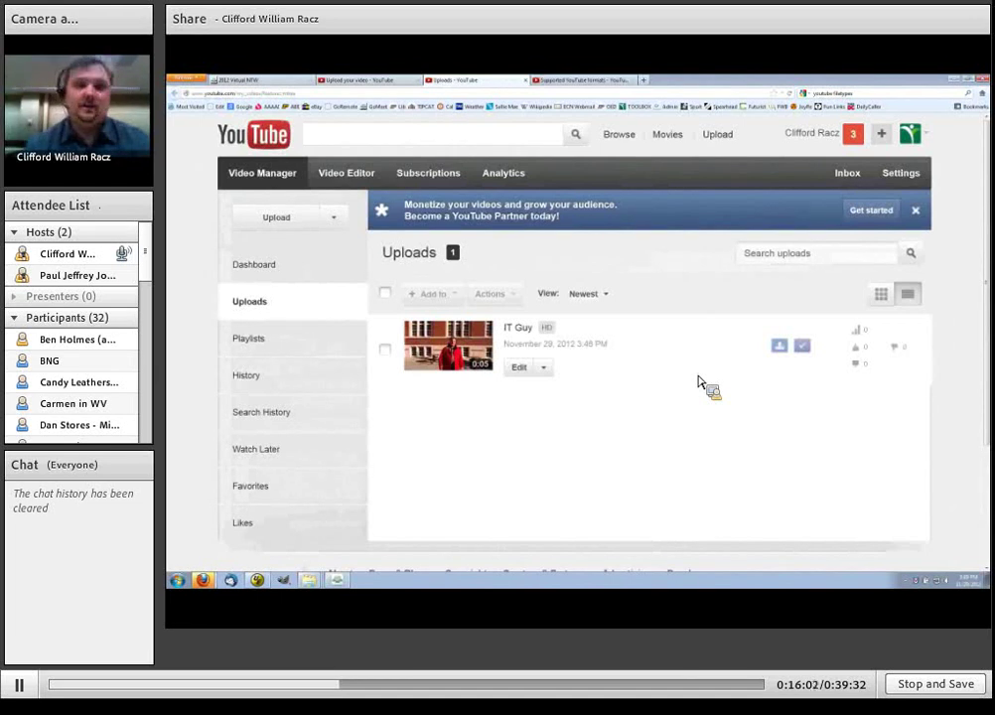
click(462, 354)
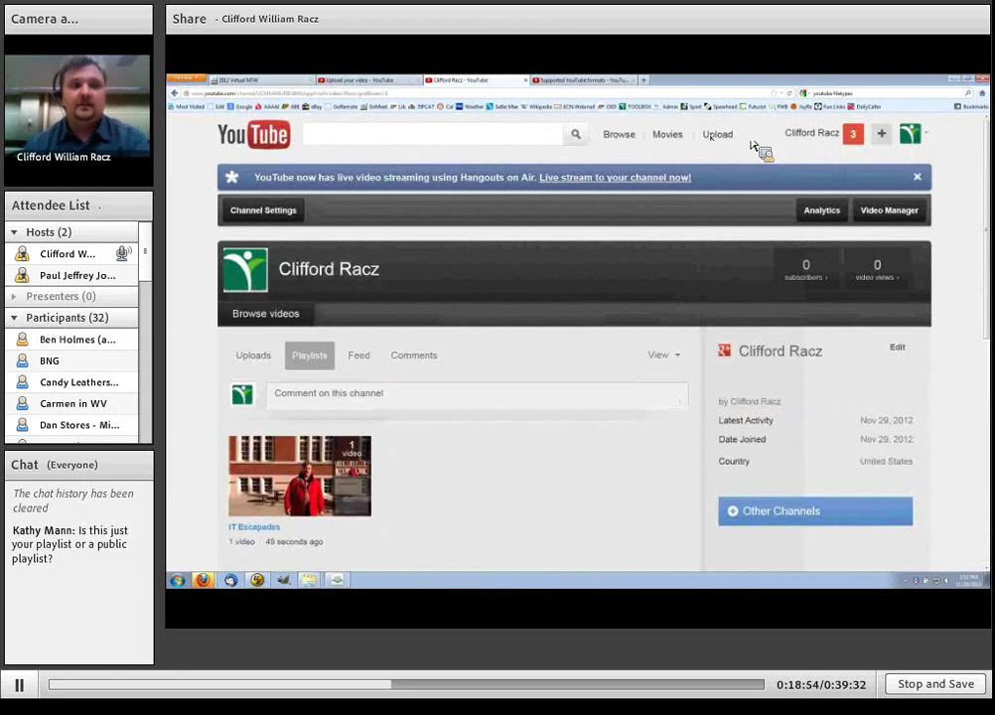
Open the IT Escapades playlist for editing from the Video Manager's playlists.
click(826, 137)
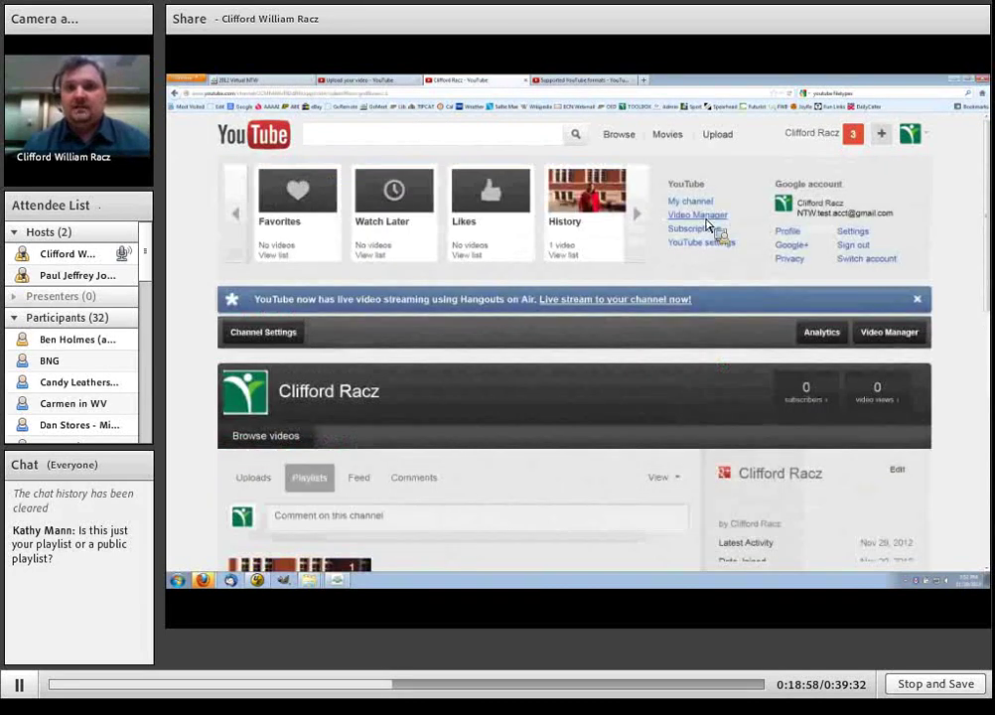
click(706, 218)
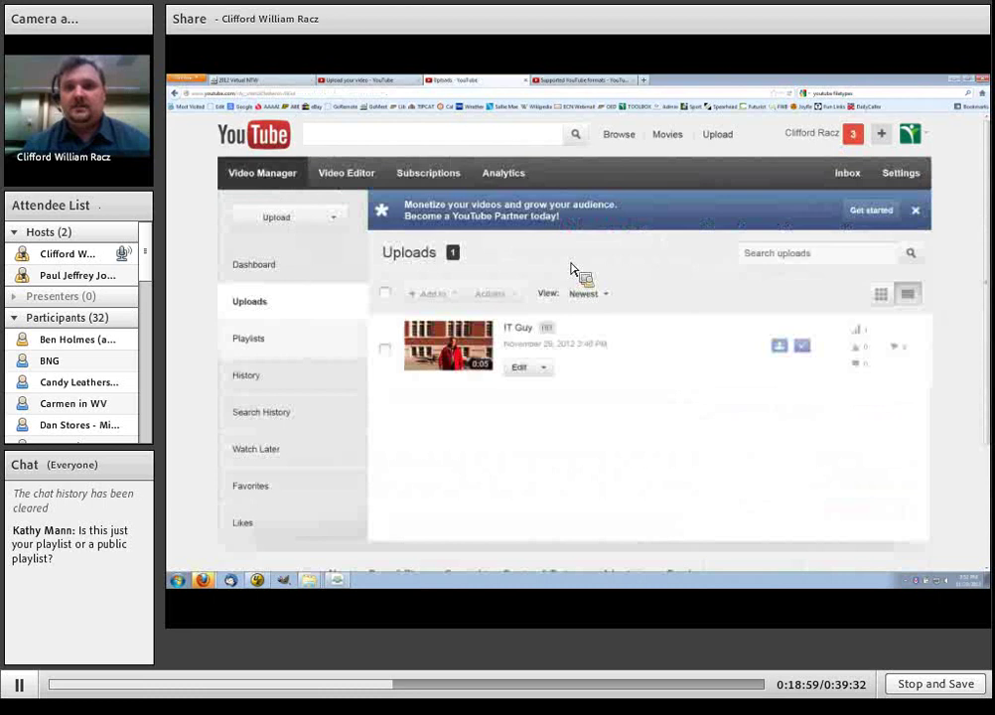
click(250, 347)
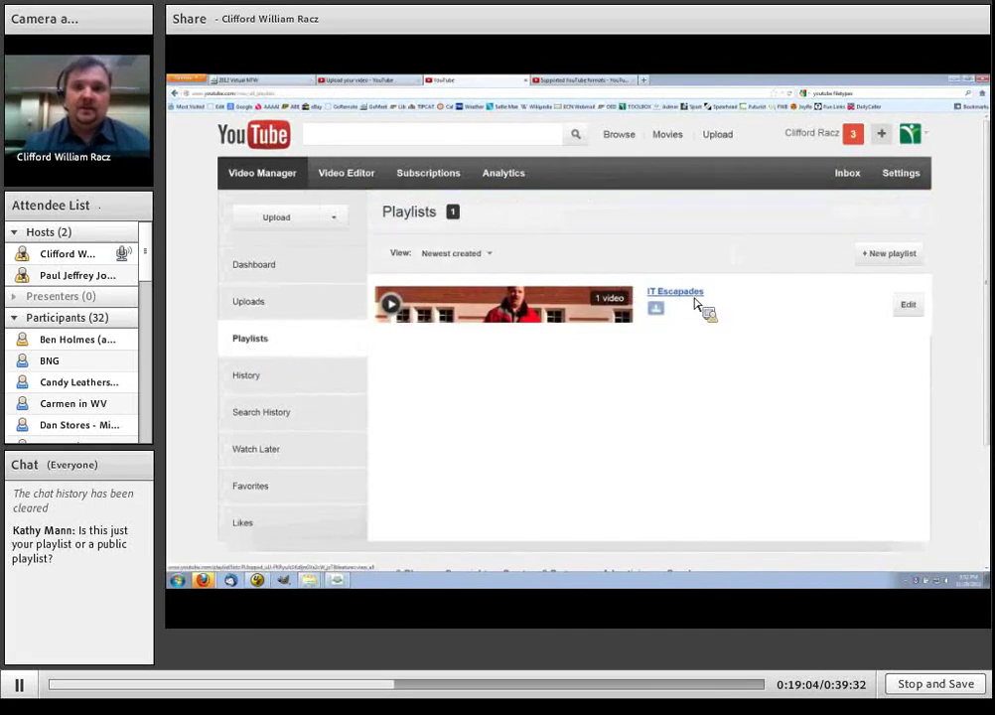
click(913, 310)
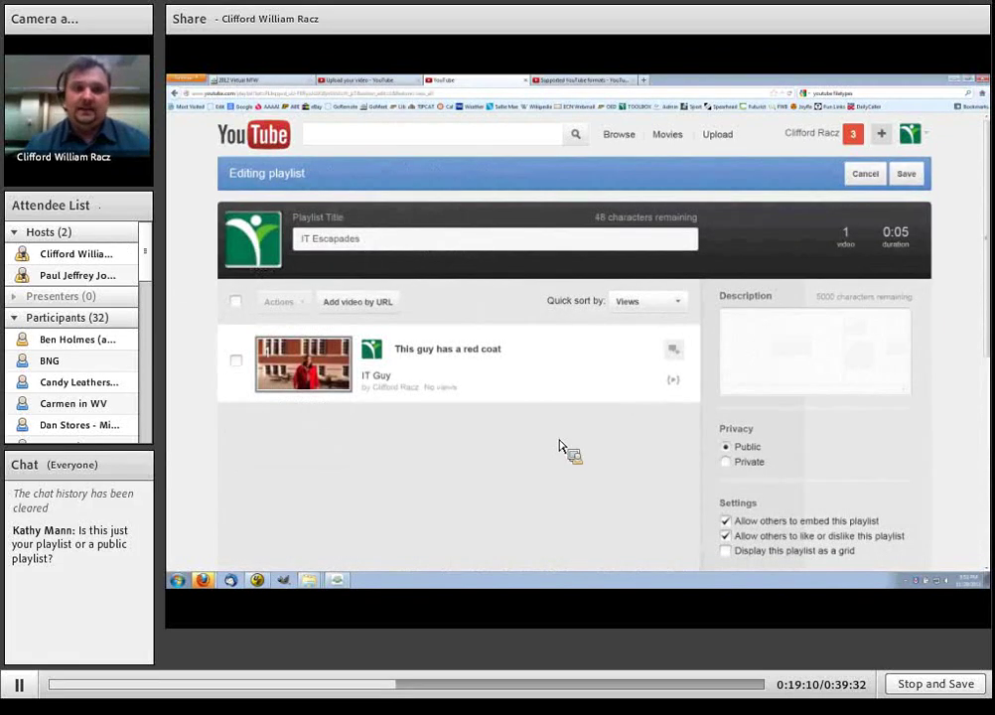
Try the Private privacy option on the IT Escapades playlist and restore it to Public.
scroll(559, 446, down, 1)
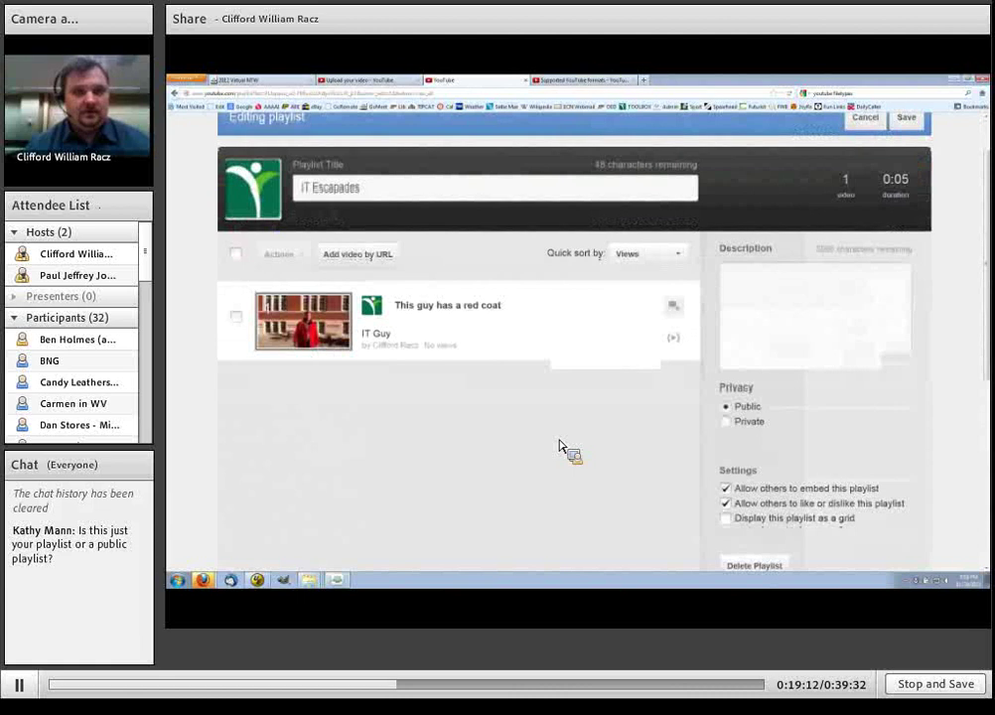
scroll(559, 447, down, 1)
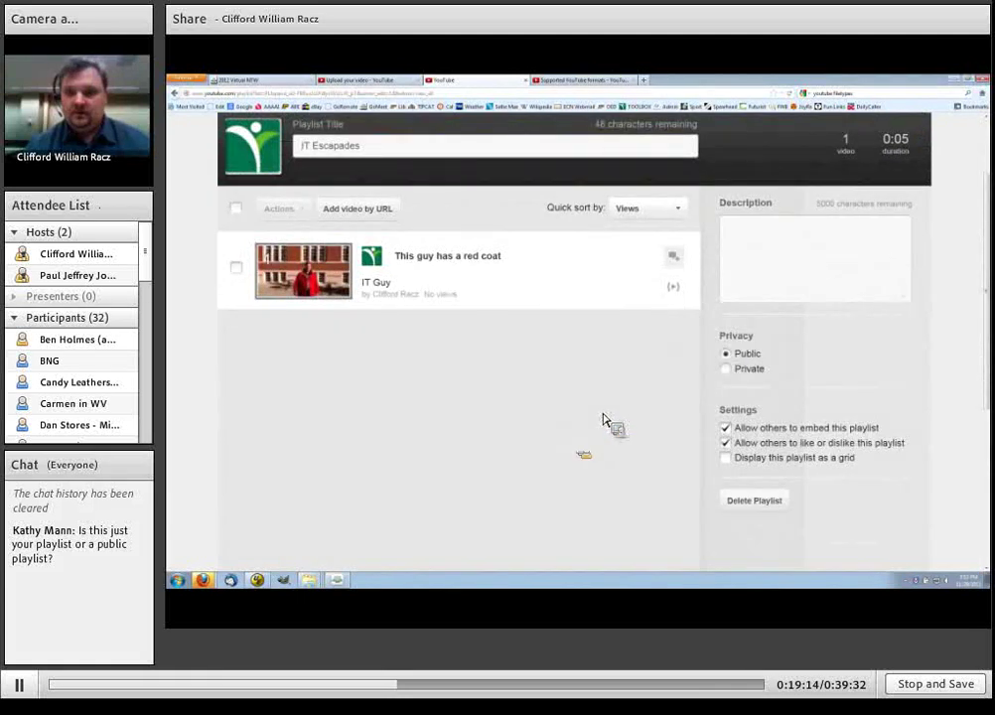
drag(723, 341, 768, 380)
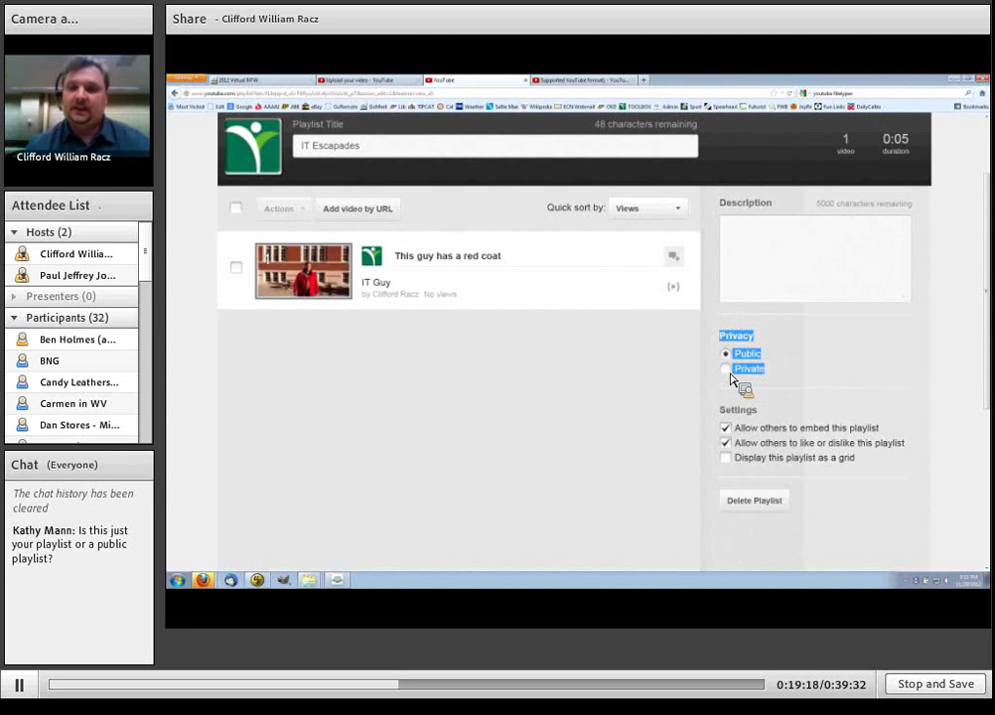
click(727, 369)
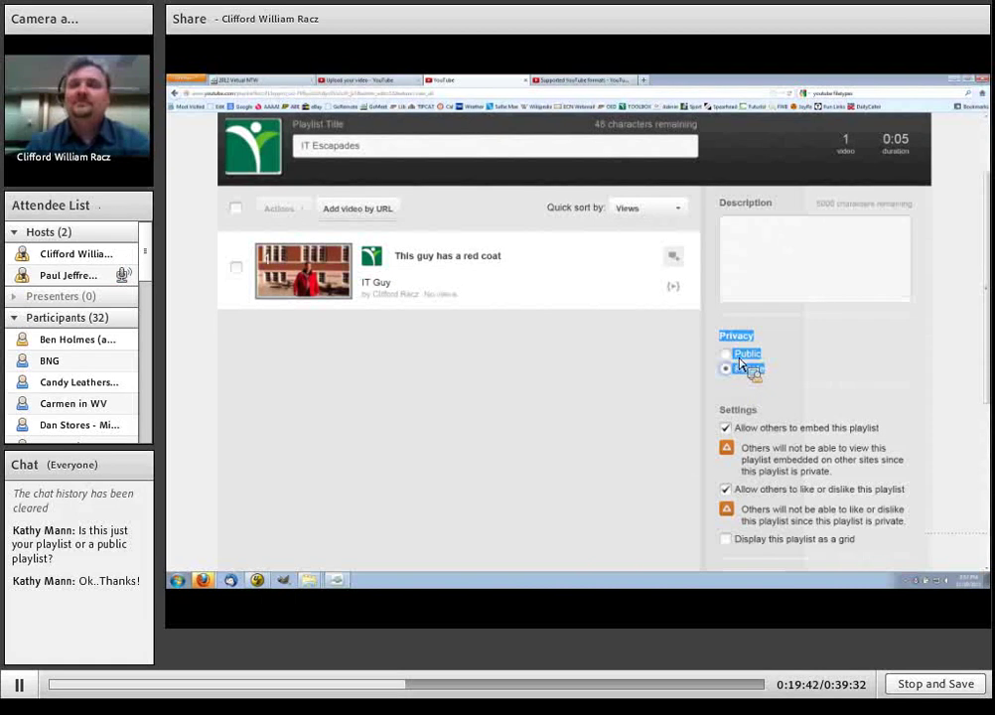
click(741, 356)
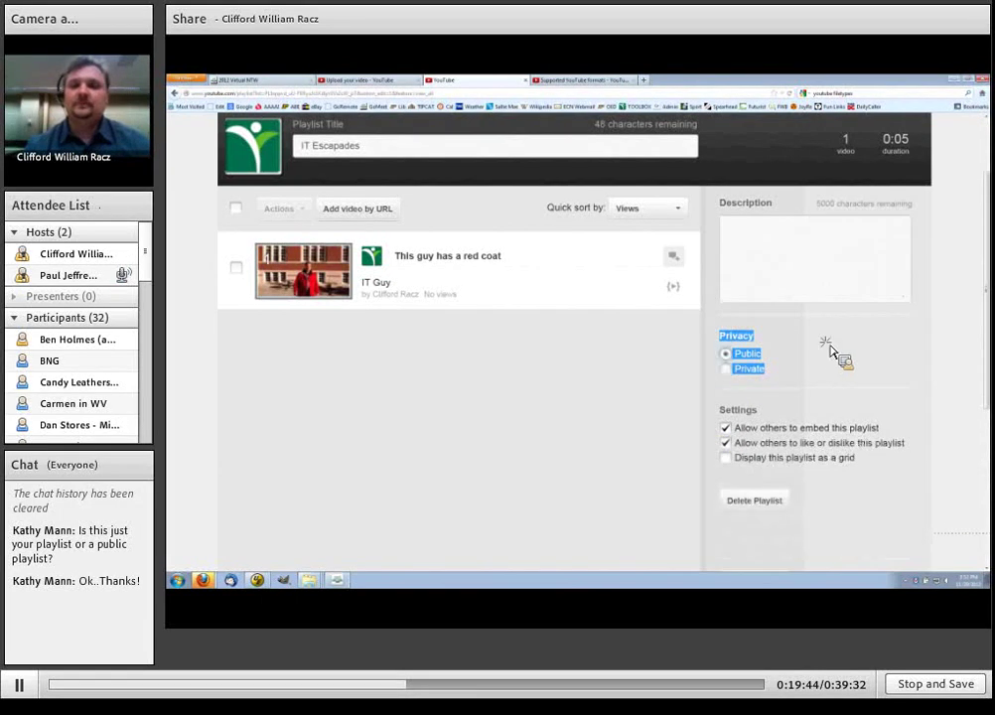
scroll(933, 374, up, 2)
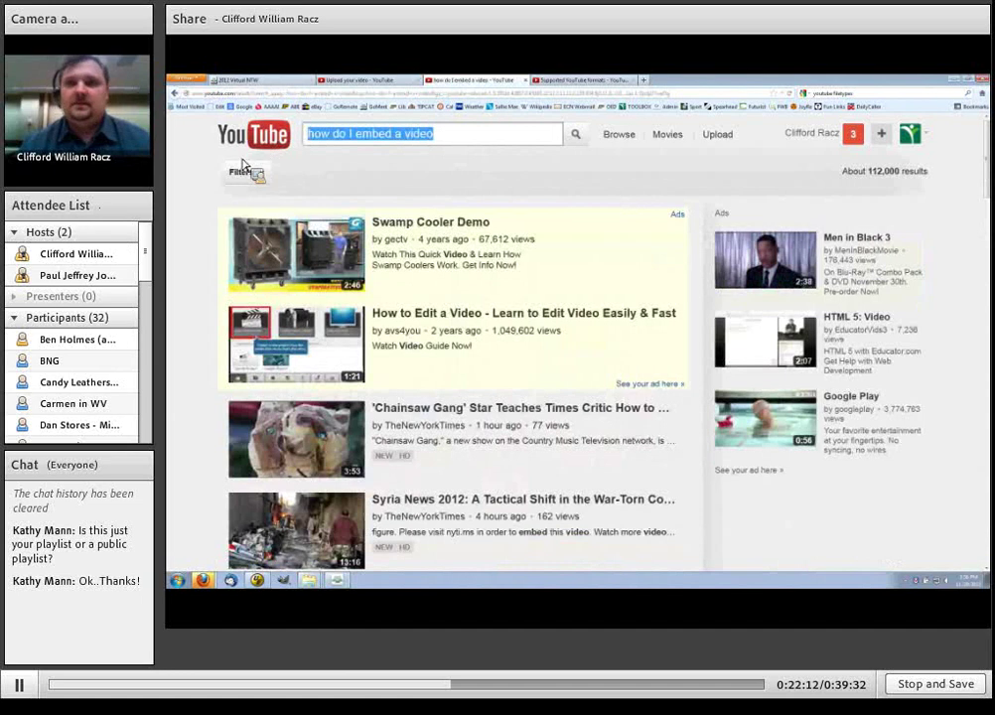
Switch to the YouTube Help page on supported formats and search the help for "how do I embed a video".
click(578, 79)
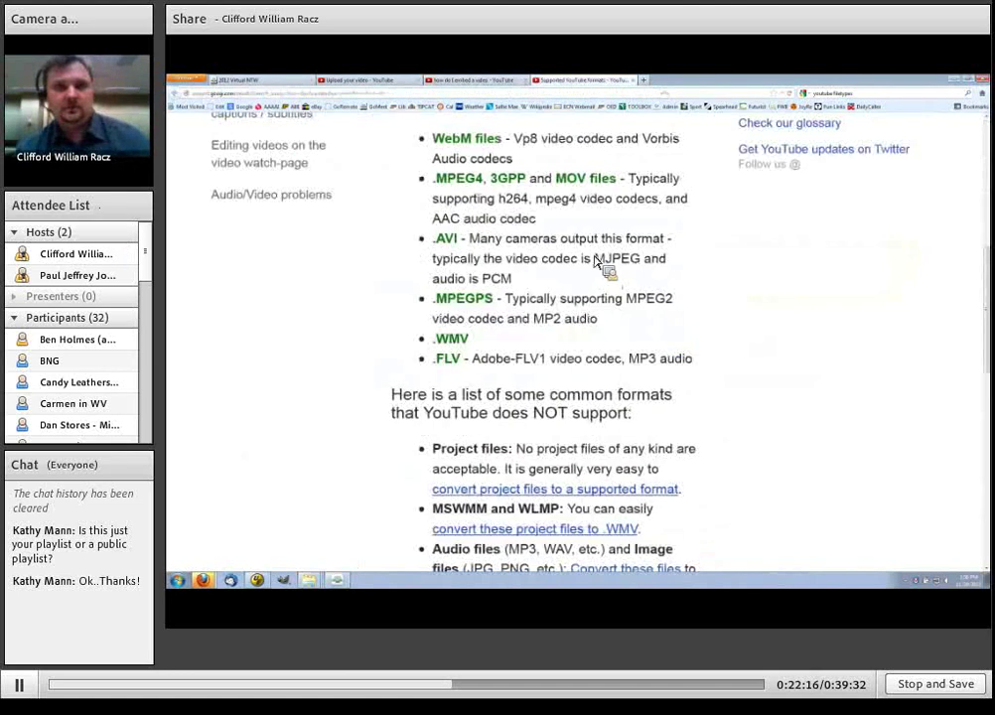
scroll(585, 238, up, 8)
click(570, 191)
text(how do I embed a video)
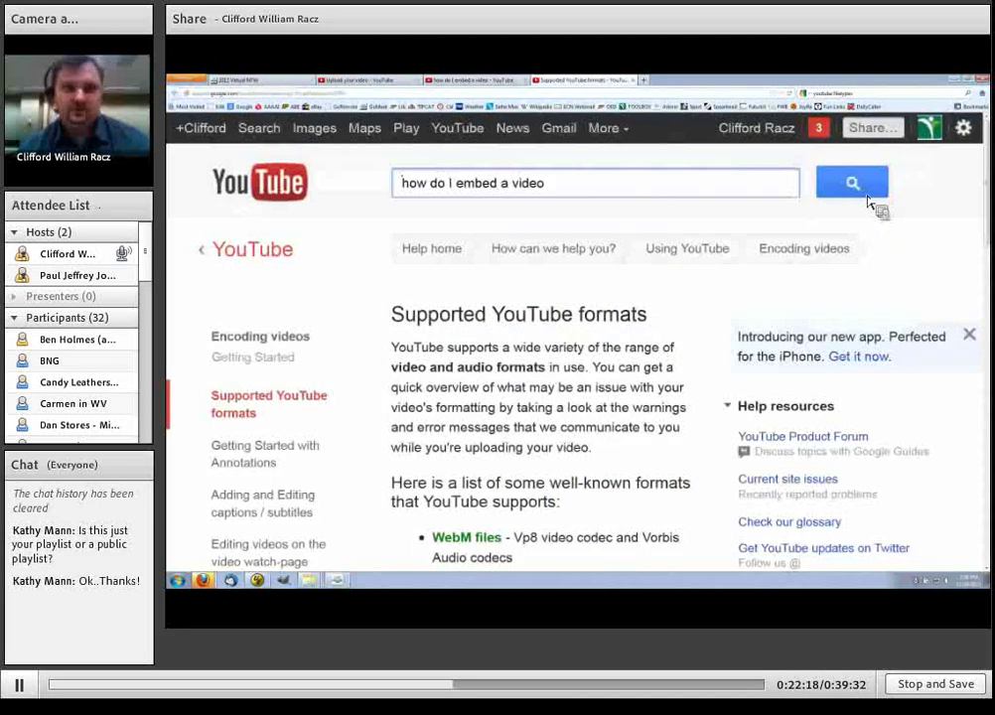
click(856, 190)
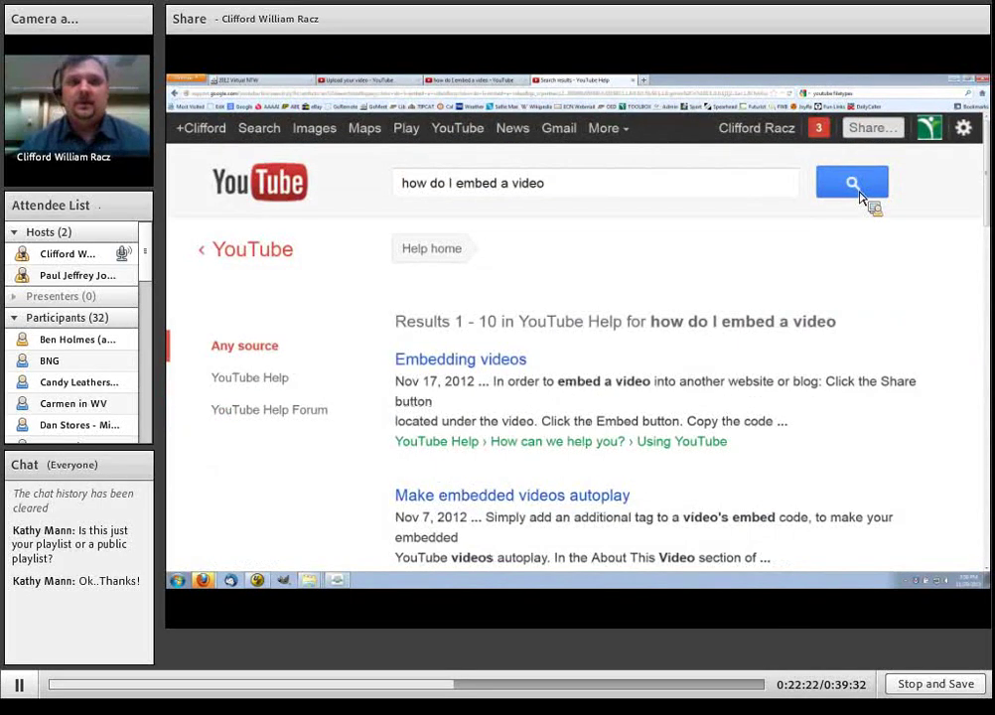
Read the "Embedding videos" help article and return to the video upload page.
click(482, 362)
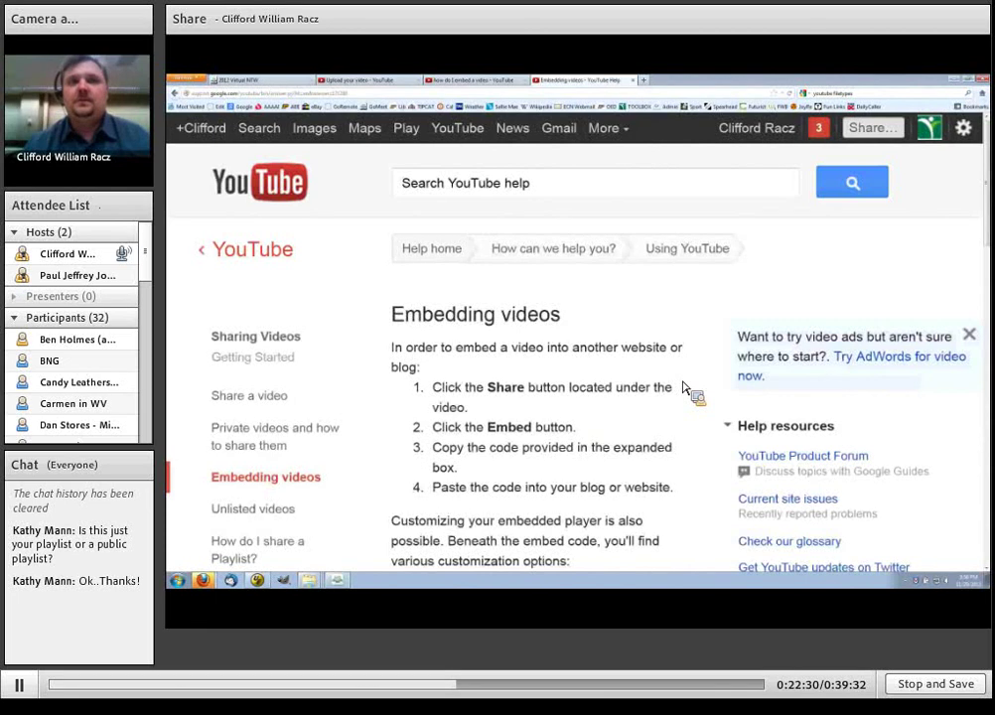
scroll(684, 388, down, 4)
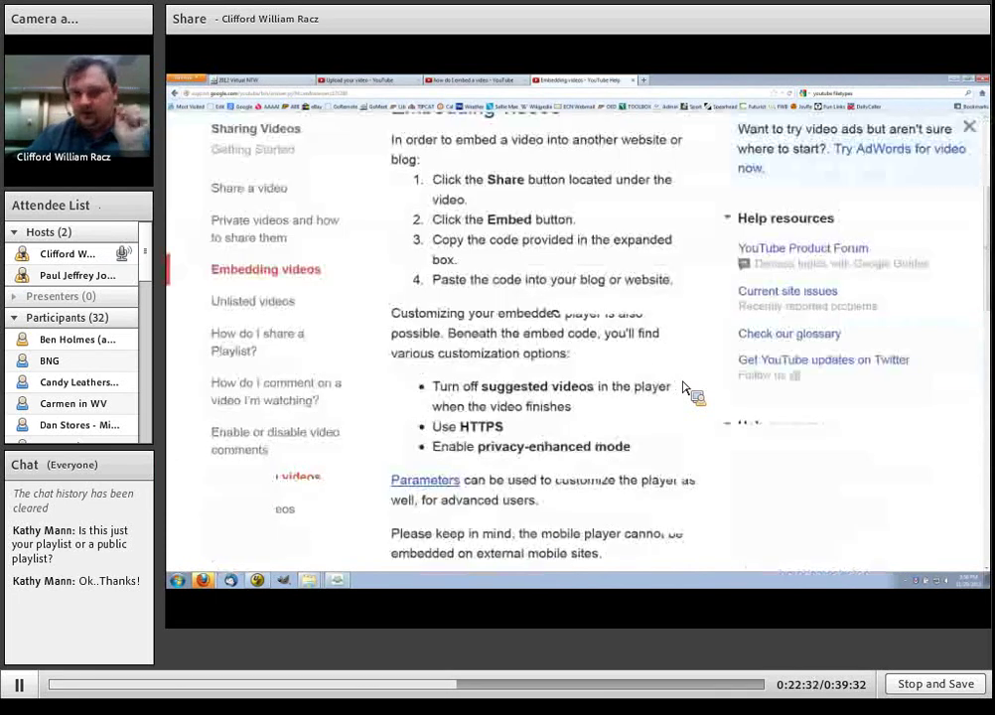
scroll(675, 374, up, 4)
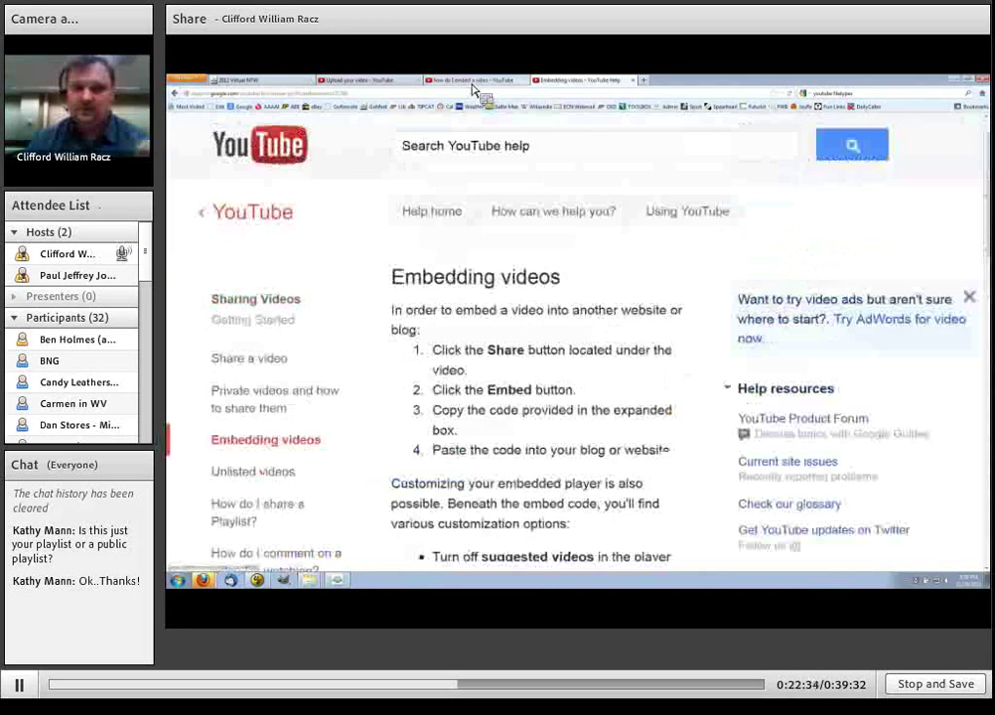
click(482, 80)
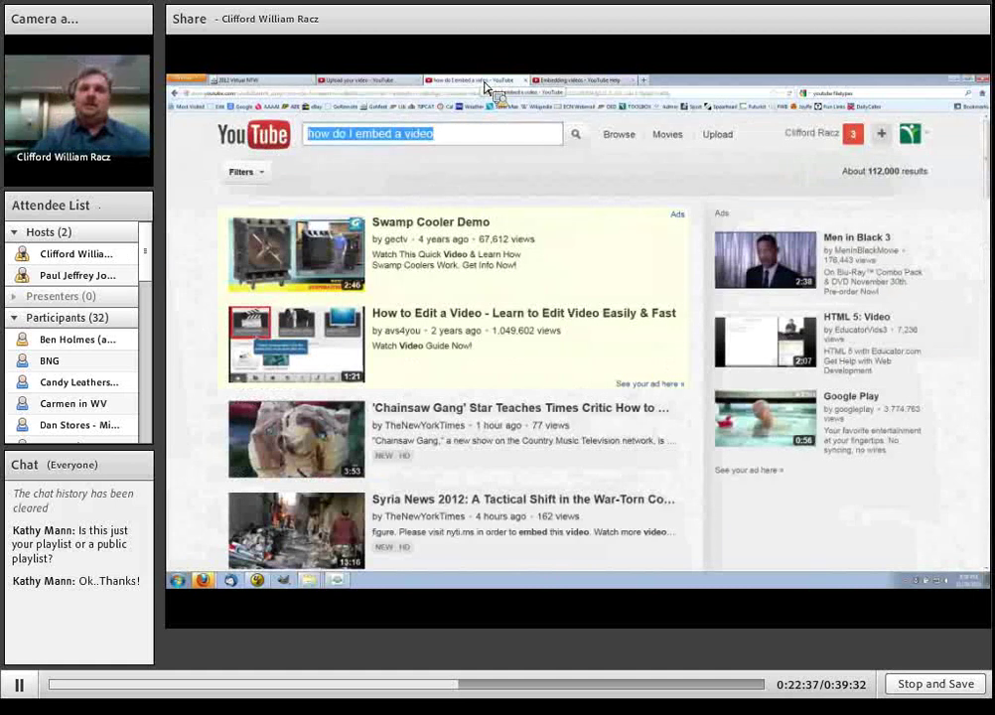
click(372, 80)
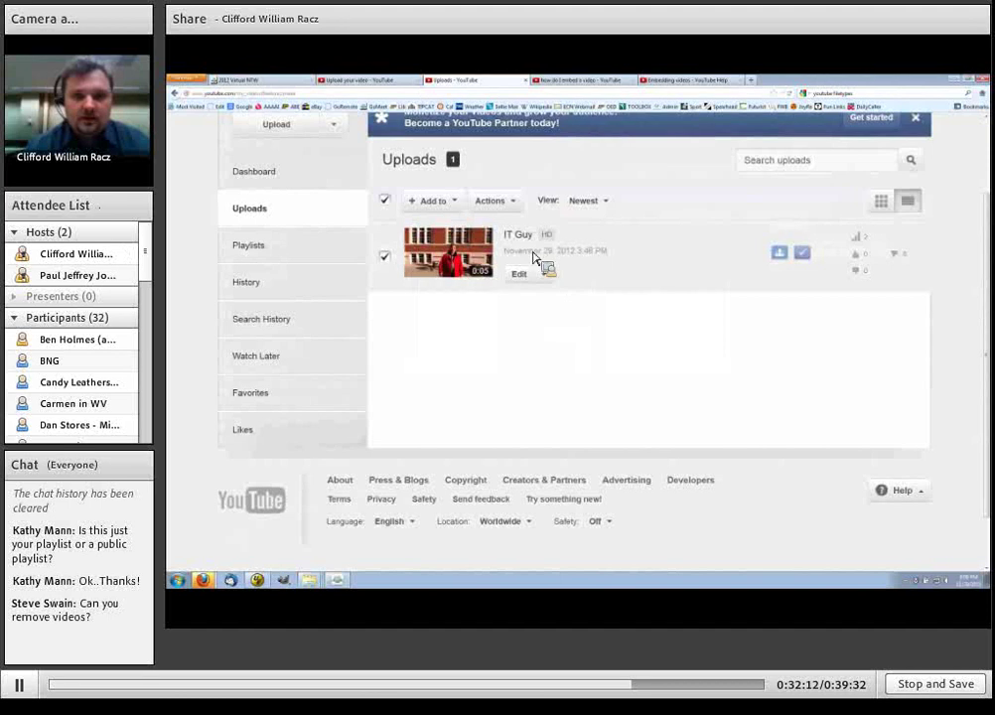
Delete the selected IT Guy video from the uploads list, confirming both deletion prompts.
click(455, 203)
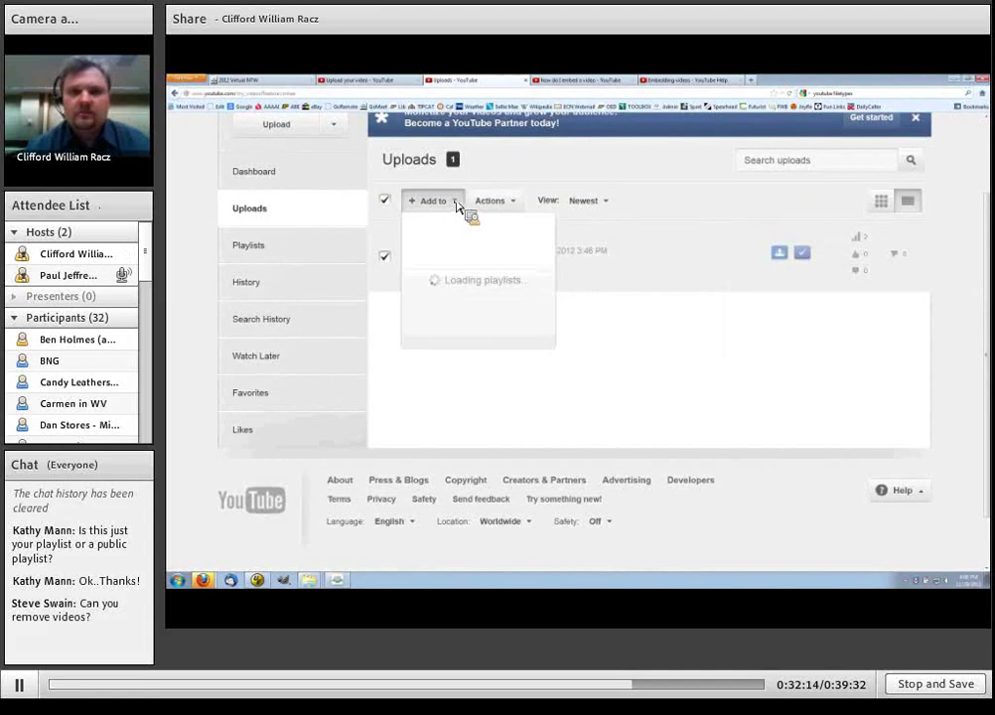
click(514, 202)
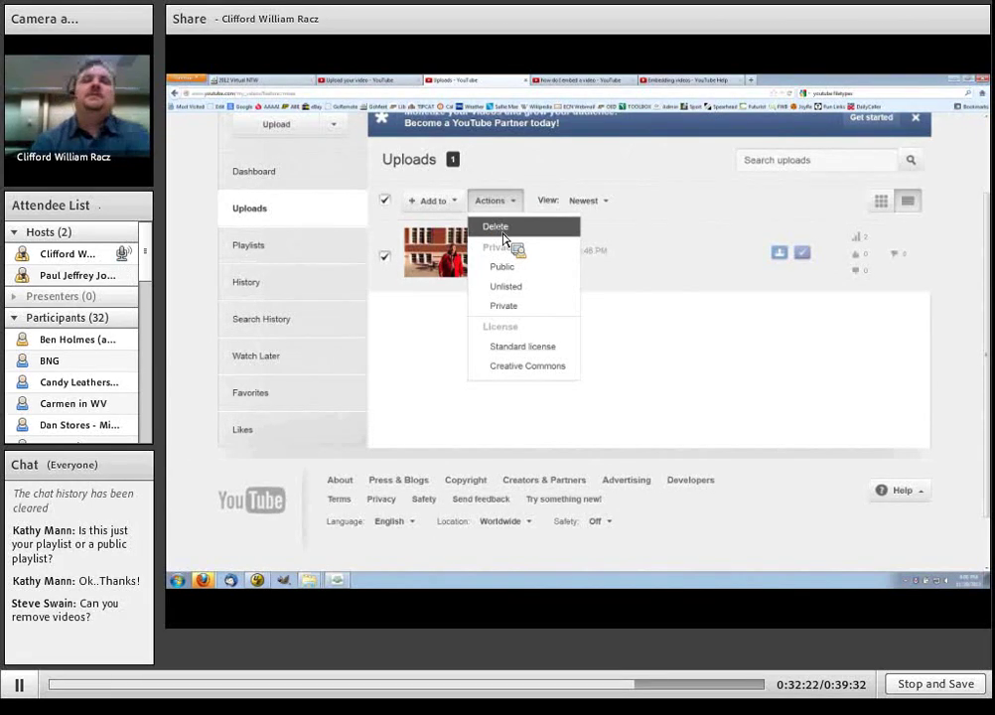
click(503, 236)
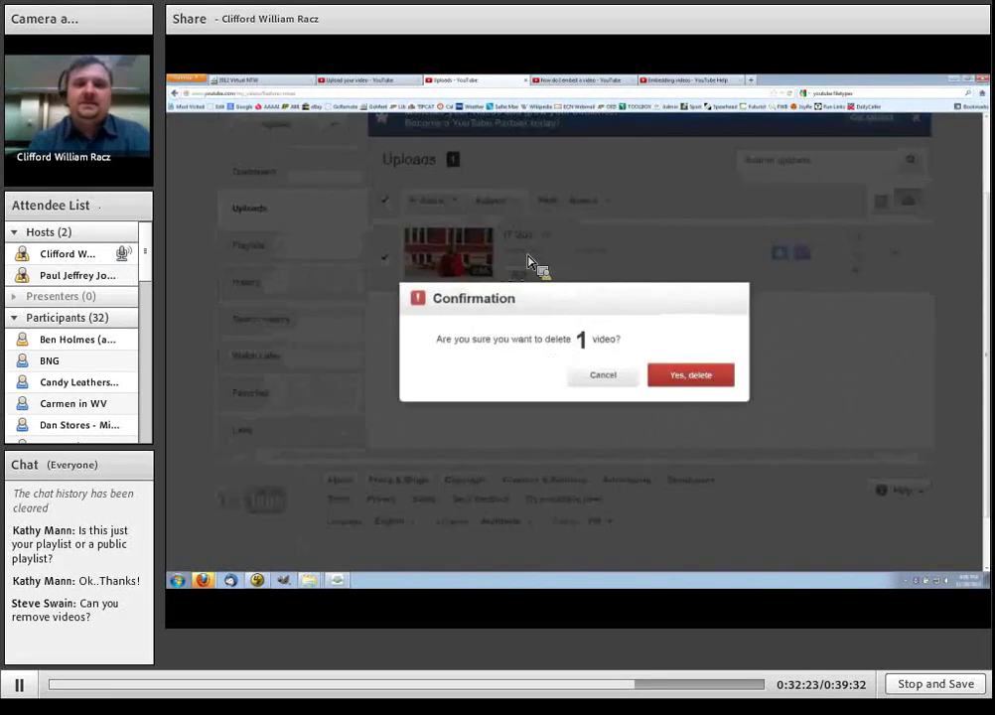
click(701, 382)
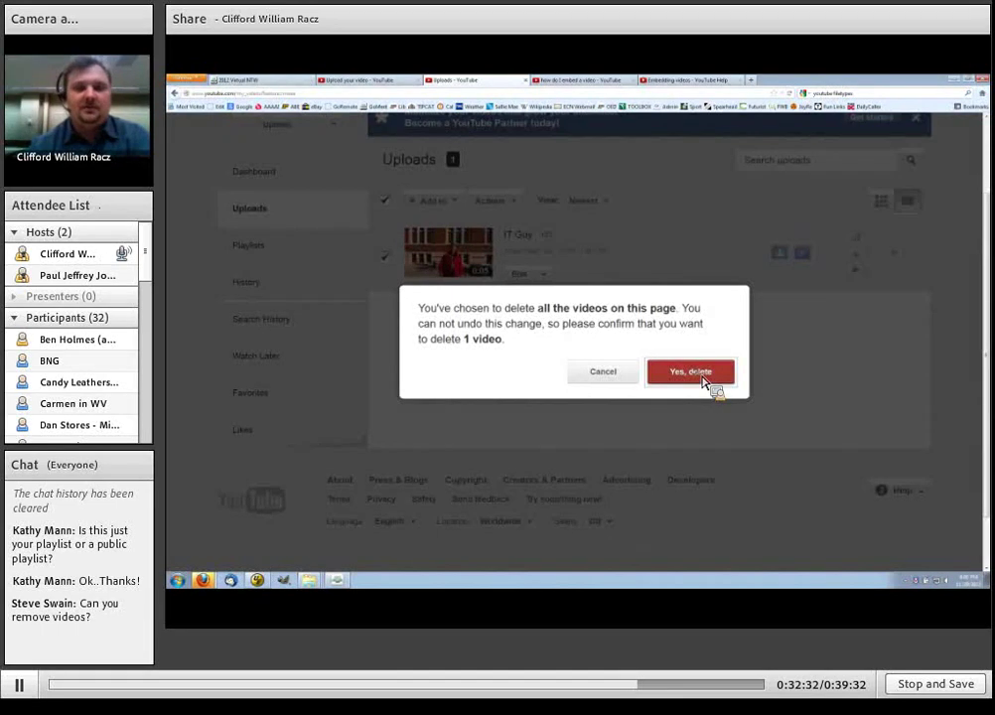
click(702, 377)
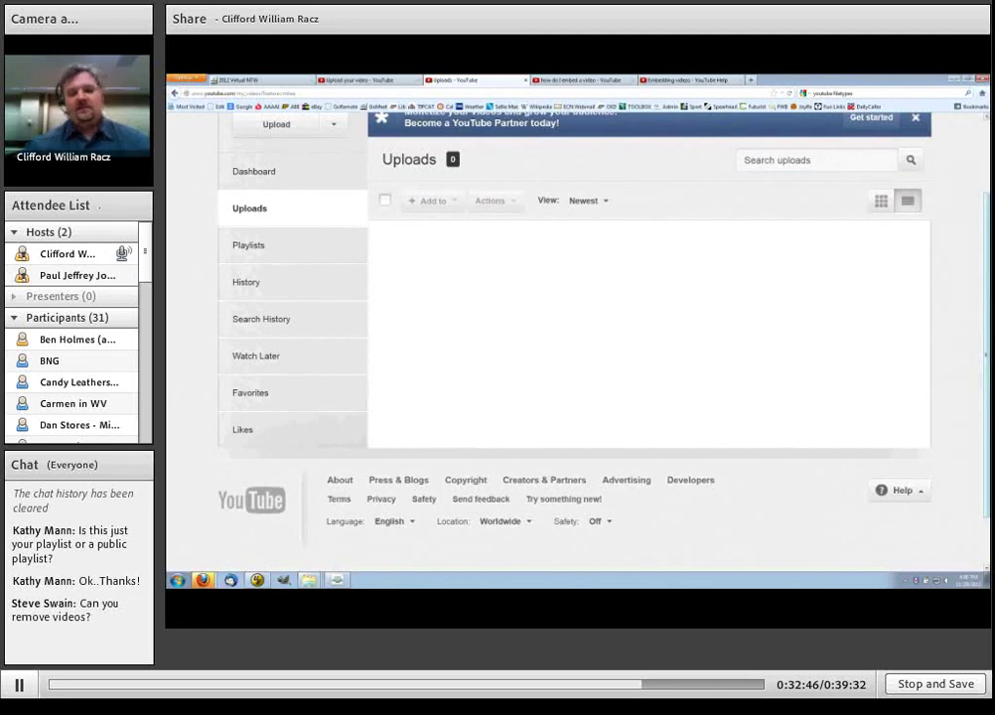
scroll(573, 327, up, 2)
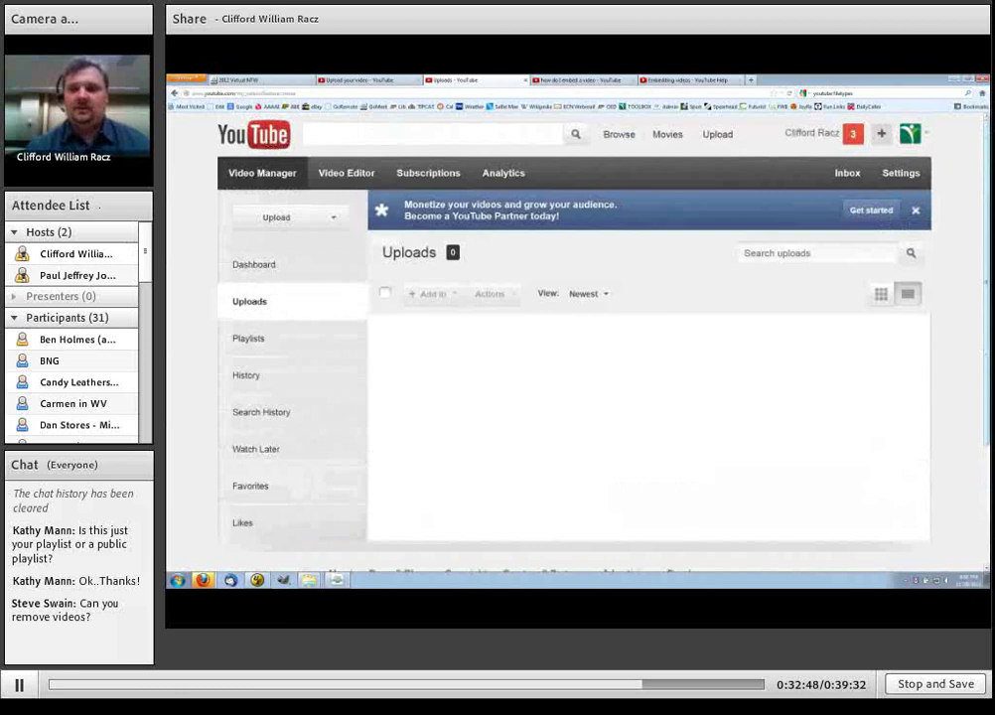